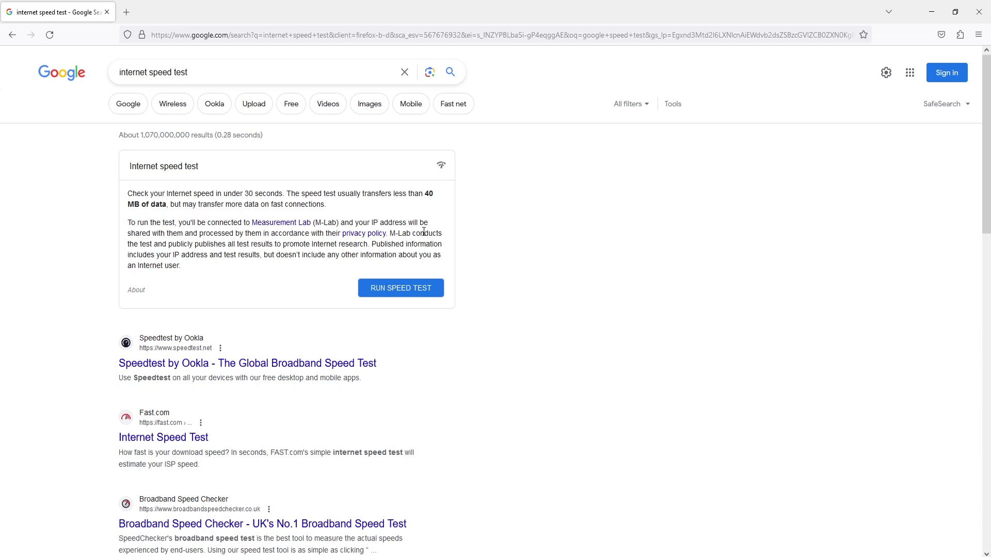
- Run the Google speed test (133.9 Mbps down, 19.7 up), then close Firefox
{"action": "left_click", "coordinate": [402, 294]}
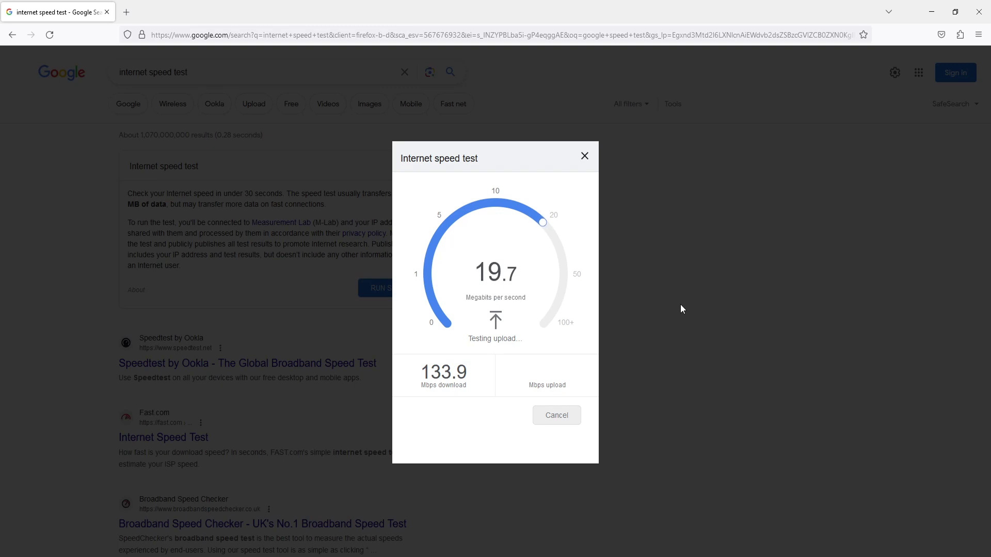
{"action": "left_click", "coordinate": [584, 156]}
{"action": "left_click", "coordinate": [979, 12]}
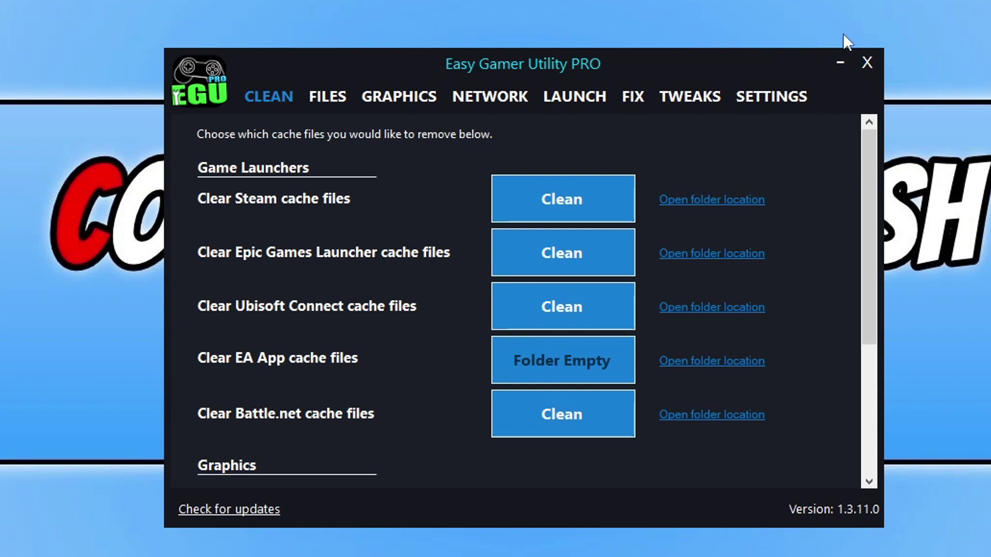
- Switch Easy Gamer Utility PRO to its Network tab
{"action": "left_click", "coordinate": [515, 98]}
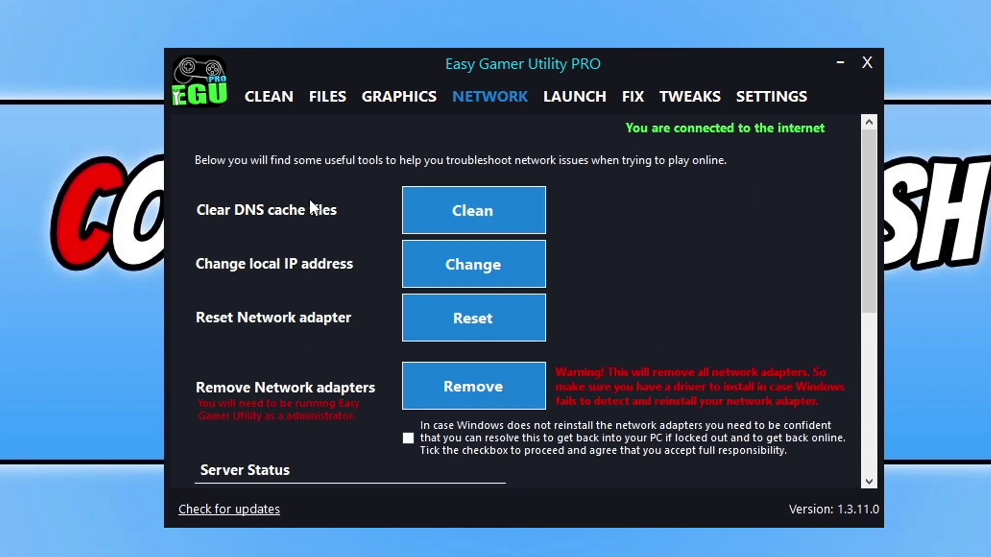
- Clear the DNS cache, reset the network adapter and run the network troubleshooter
{"action": "left_click", "coordinate": [472, 206]}
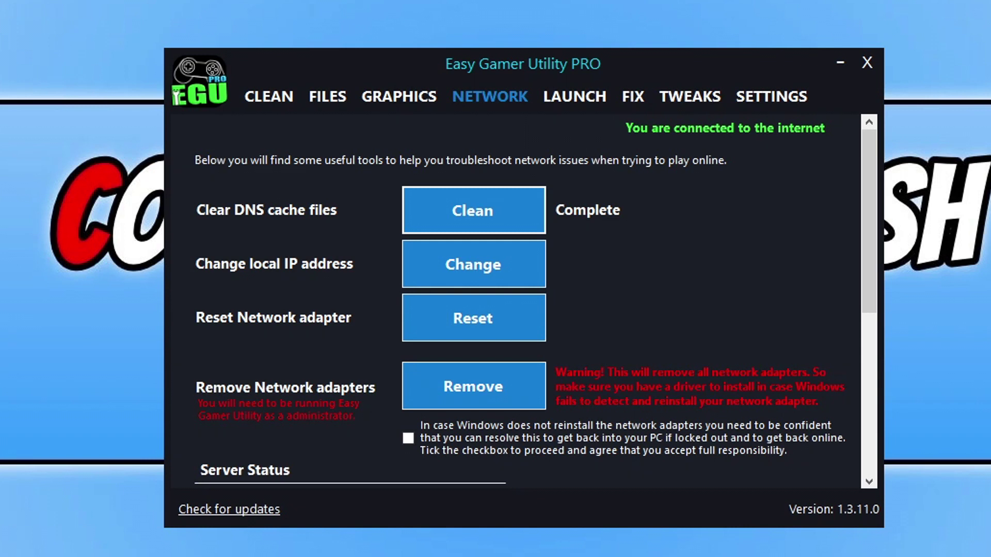
{"action": "left_click", "coordinate": [420, 316]}
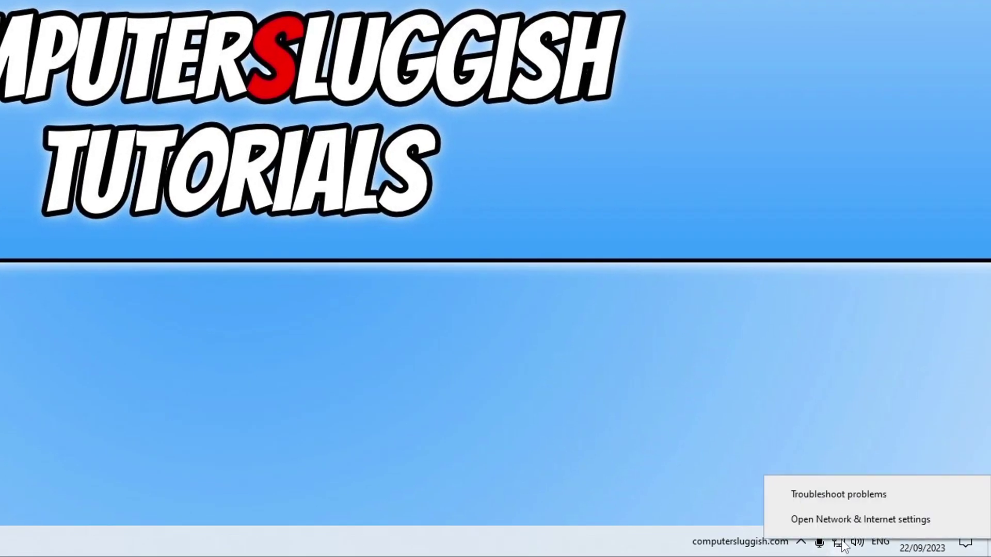
{"action": "left_click", "coordinate": [874, 501]}
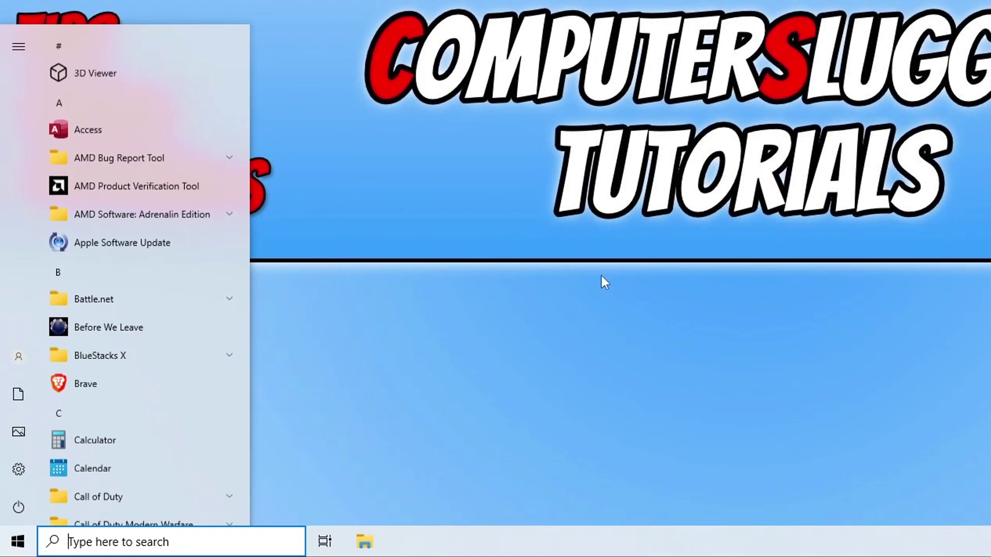
- Search 'defender' to reach the firewall's allowed apps list, showing FC 24, and unlock it
{"action": "type", "text": "defender"}
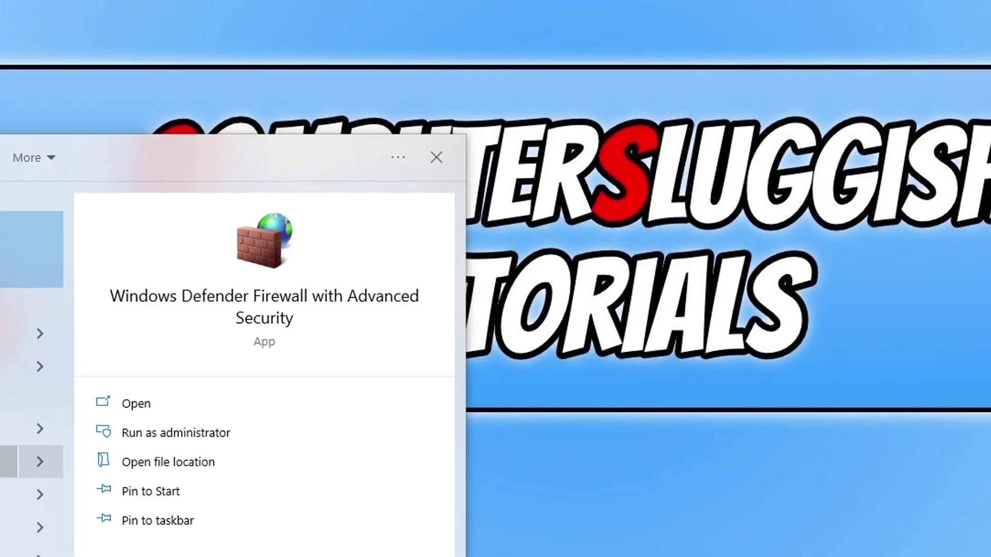
{"action": "left_click", "coordinate": [29, 419]}
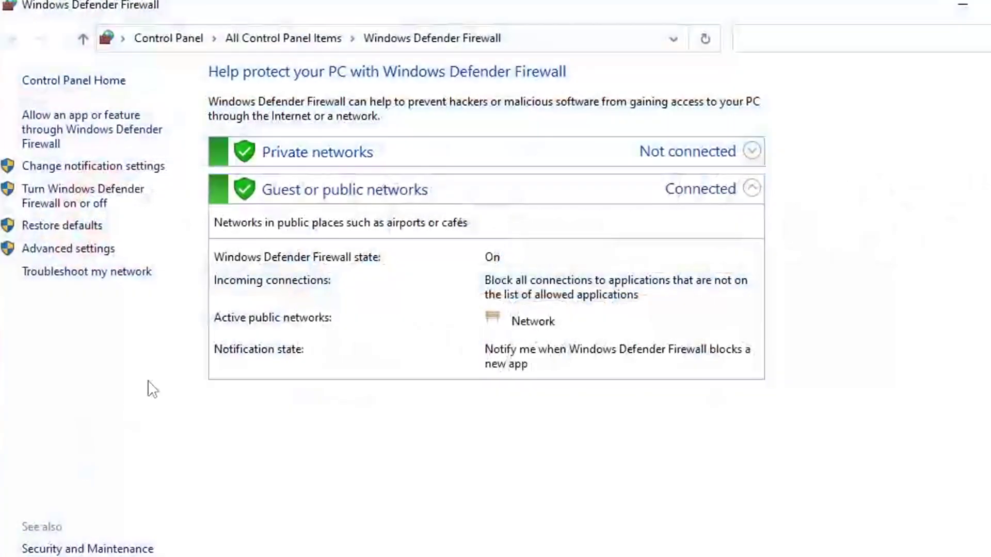
{"action": "left_click", "coordinate": [104, 135]}
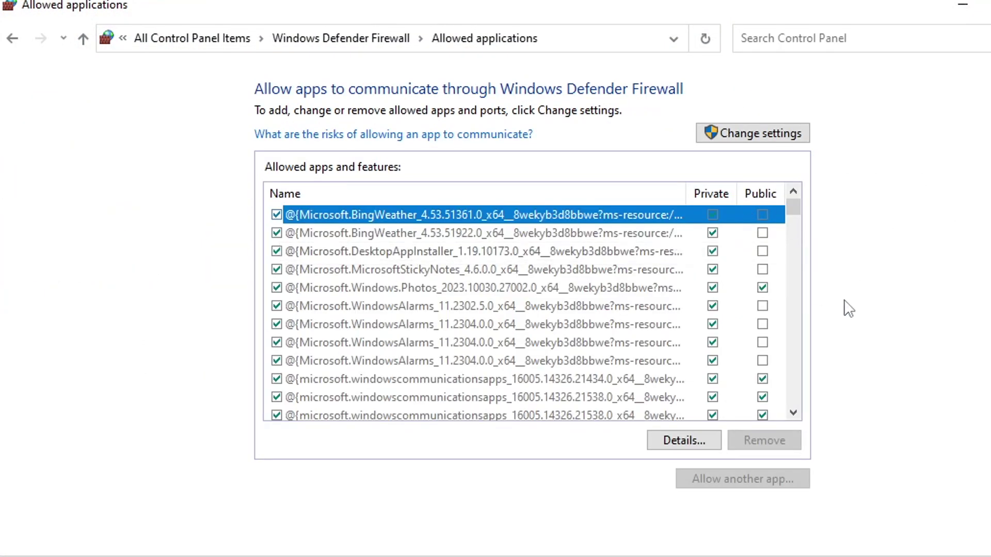
{"action": "left_click", "coordinate": [349, 274]}
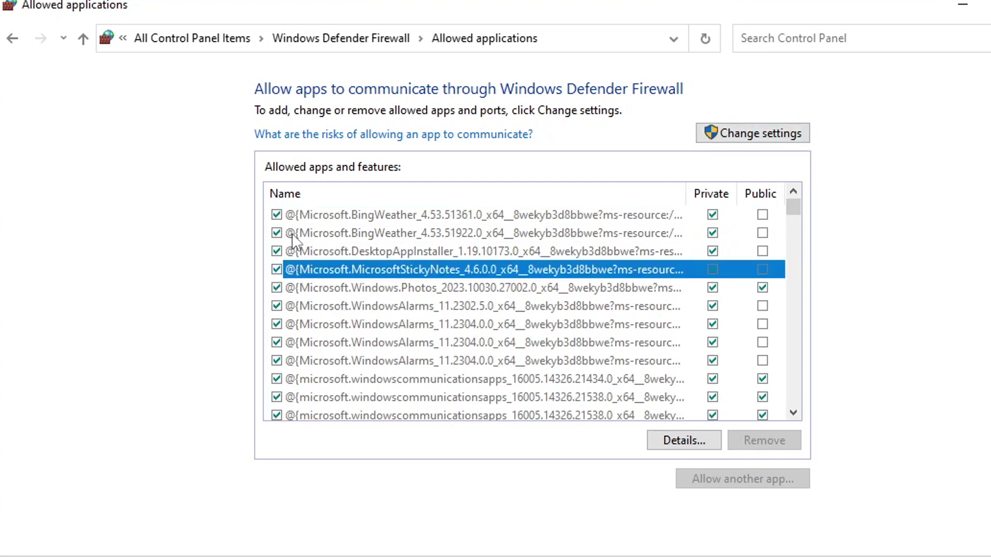
{"action": "key", "text": "f"}
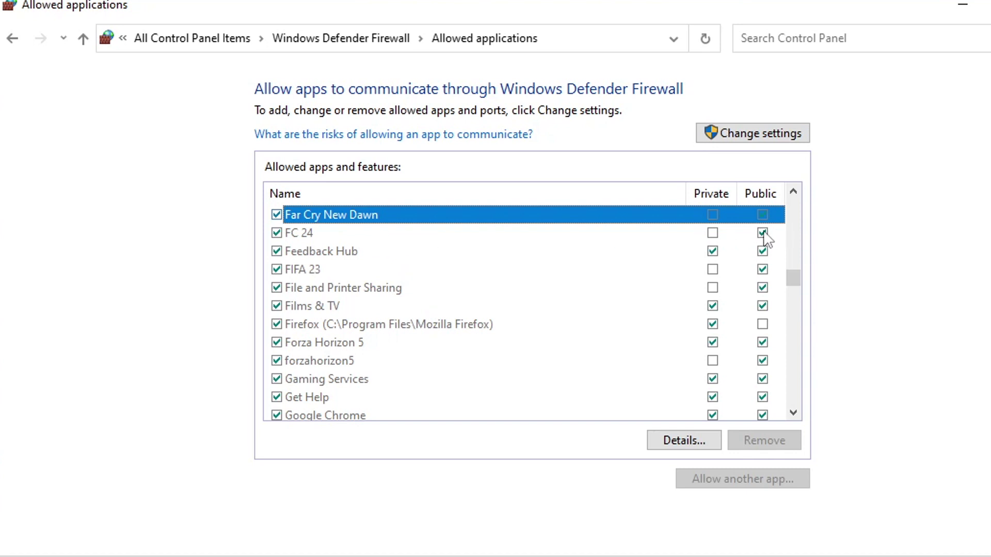
{"action": "left_click", "coordinate": [755, 134]}
- Allow FC24.exe from C:\Program Files\EA Games\EA SPORTS FC 24 through the firewall
{"action": "left_click", "coordinate": [751, 483]}
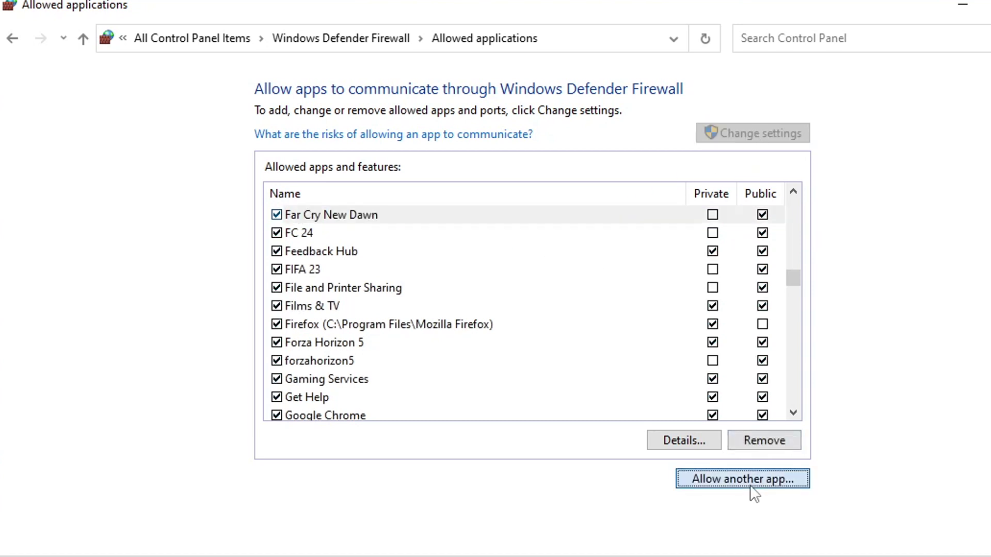
{"action": "left_click", "coordinate": [655, 394]}
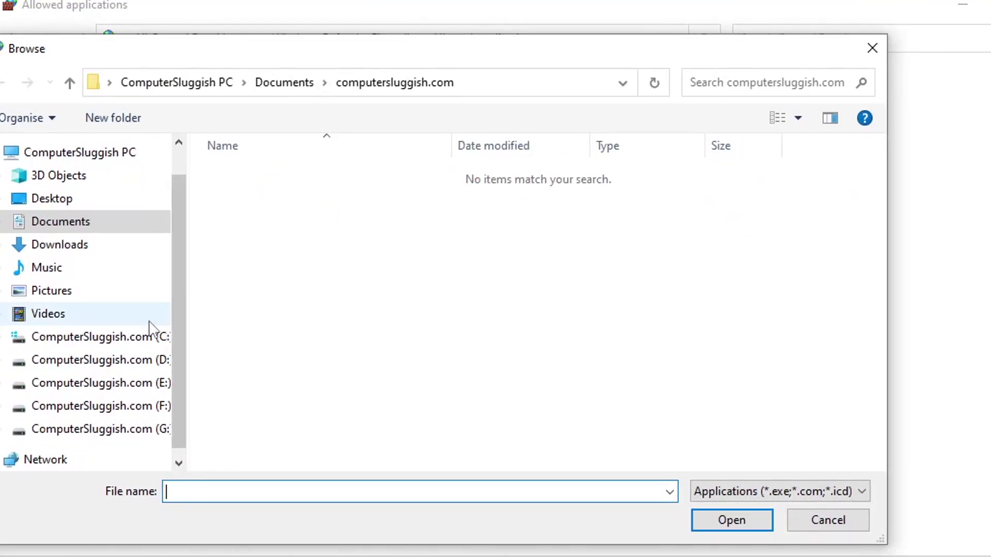
{"action": "left_click", "coordinate": [118, 343]}
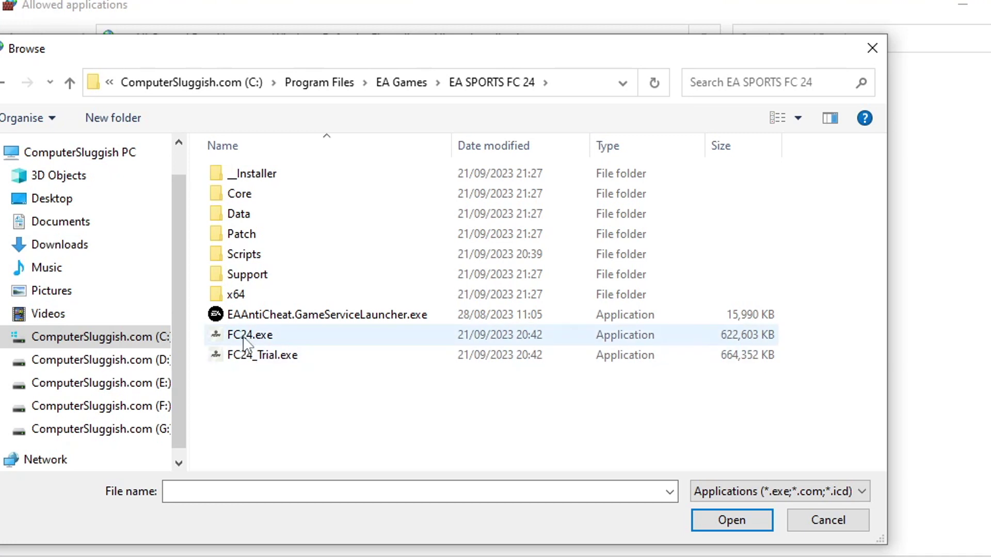
{"action": "left_click", "coordinate": [283, 338]}
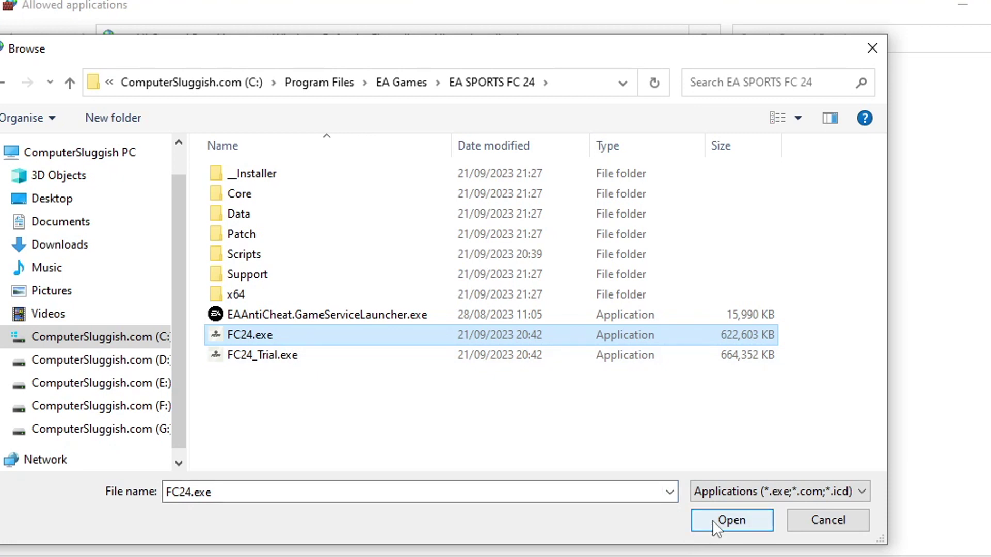
{"action": "left_click", "coordinate": [828, 520]}
{"action": "left_click", "coordinate": [663, 474]}
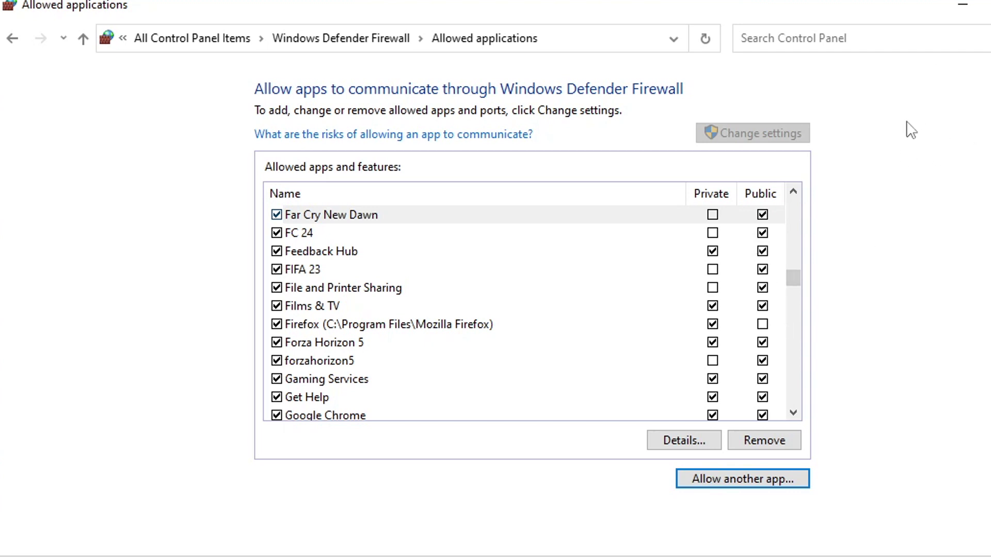
{"action": "scroll", "coordinate": [677, 326], "scroll_direction": "up", "scroll_amount": 1}
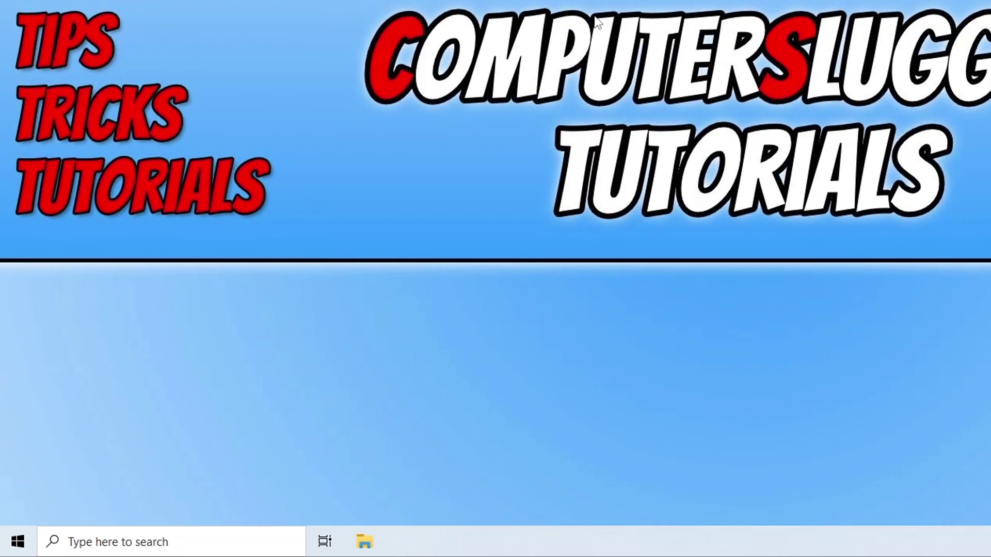
- Search automatically for a newer Realtek PCIe GbE Family Controller #2 driver; the best is already installed
{"action": "key", "text": "super+x"}
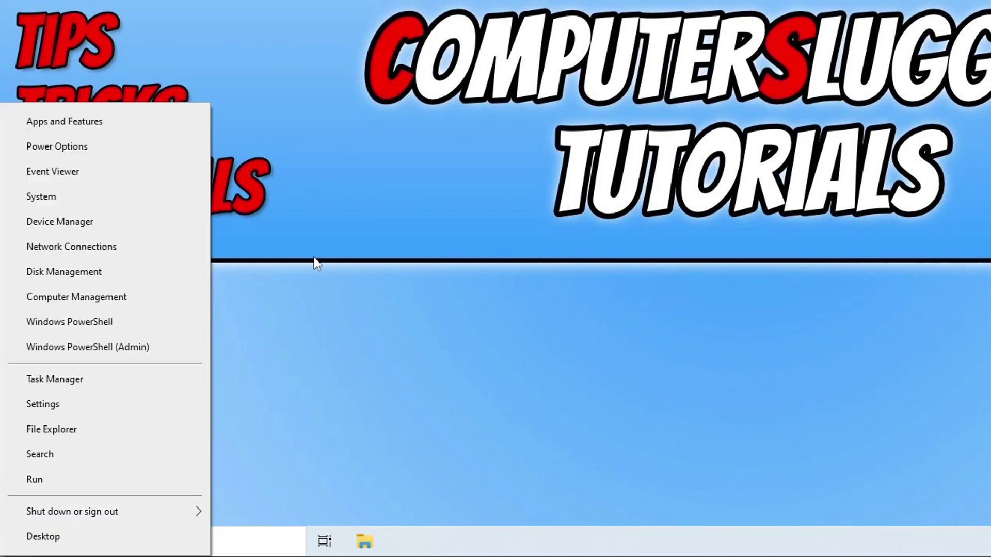
{"action": "left_click", "coordinate": [202, 221]}
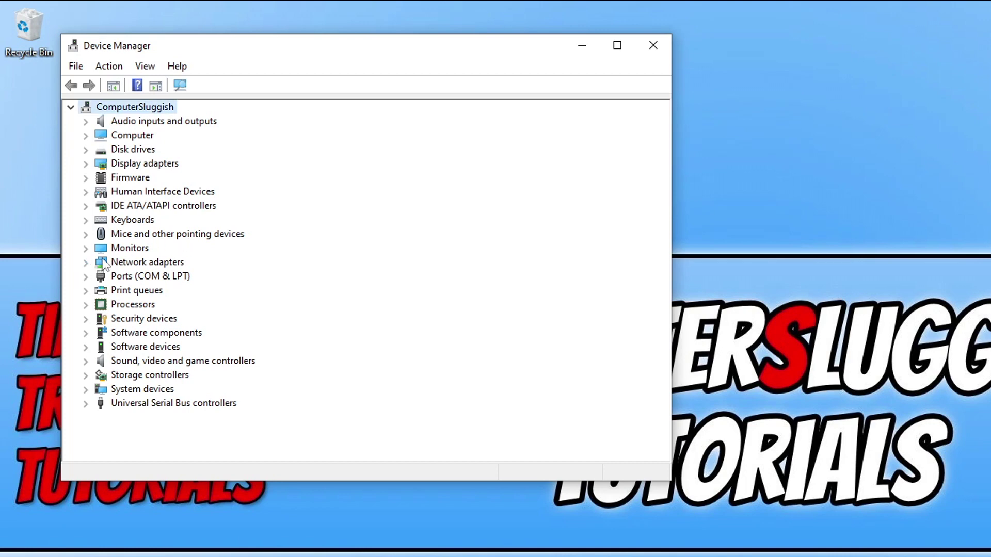
{"action": "left_click", "coordinate": [86, 263]}
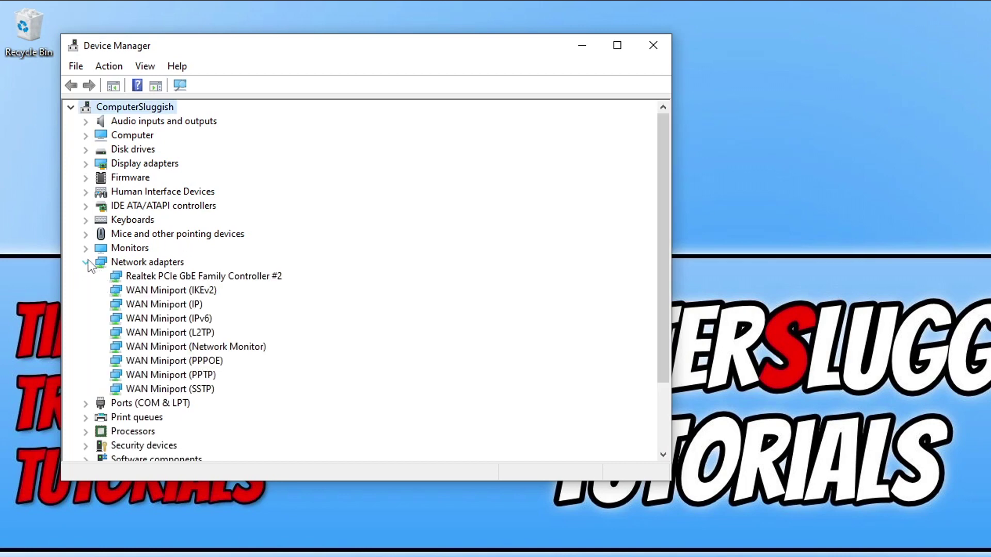
{"action": "right_click", "coordinate": [230, 277]}
{"action": "left_click", "coordinate": [286, 286]}
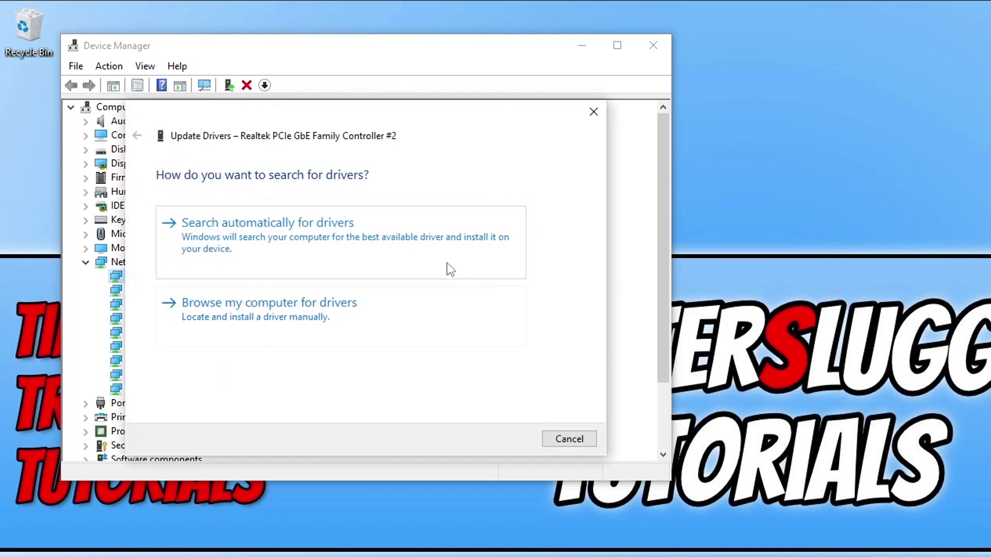
{"action": "left_click", "coordinate": [445, 262]}
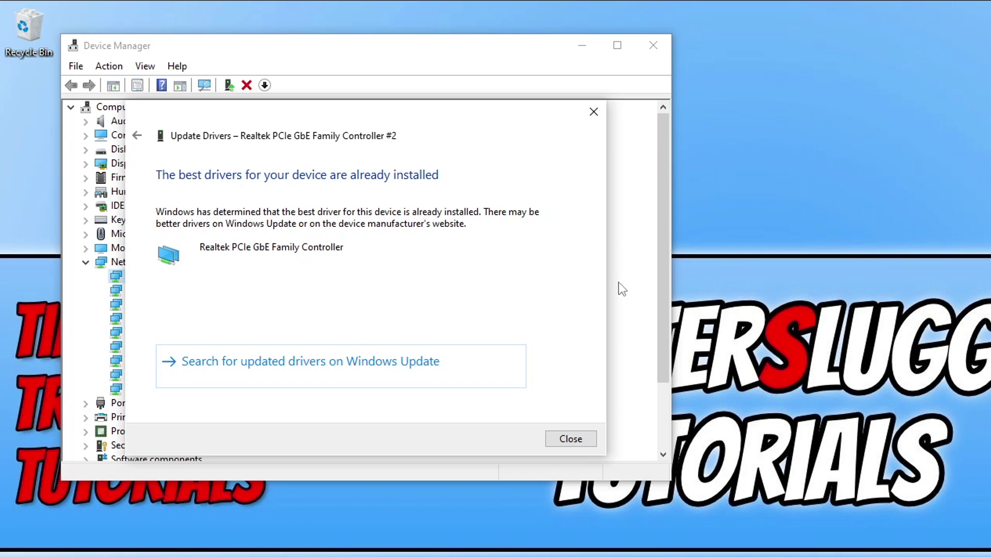
{"action": "left_click", "coordinate": [569, 439]}
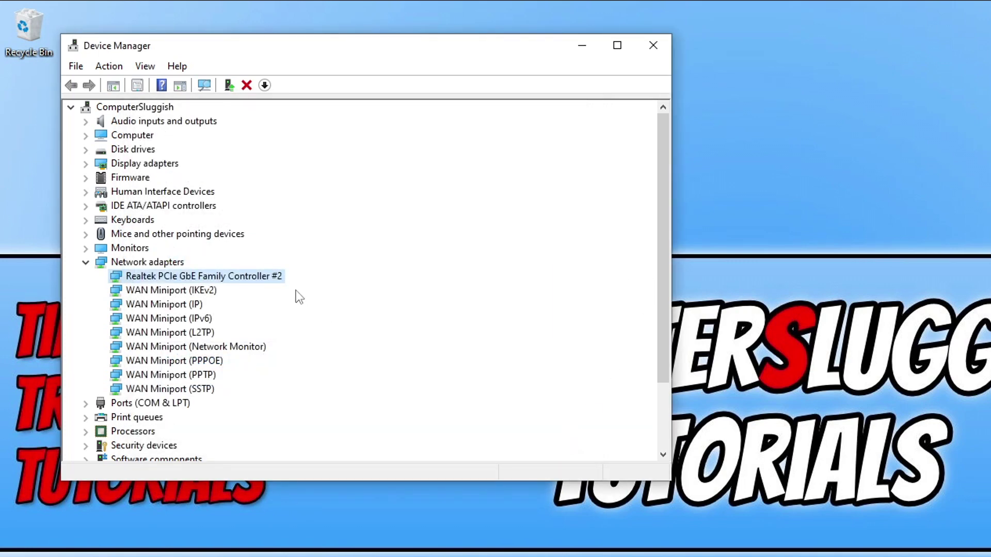
- Disable the Realtek PCIe GbE Family Controller #2, confirming, then re-enable it
{"action": "right_click", "coordinate": [193, 280]}
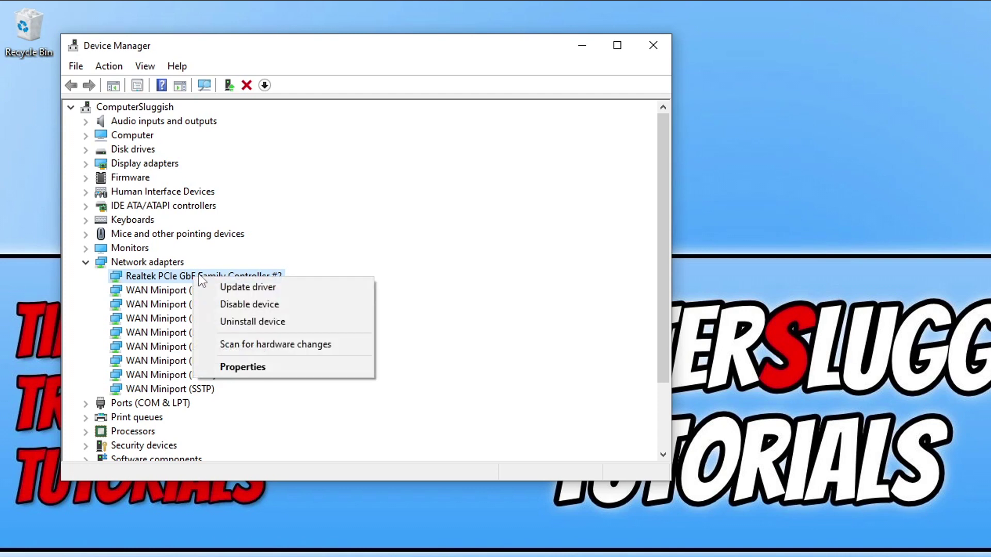
{"action": "left_click", "coordinate": [317, 305]}
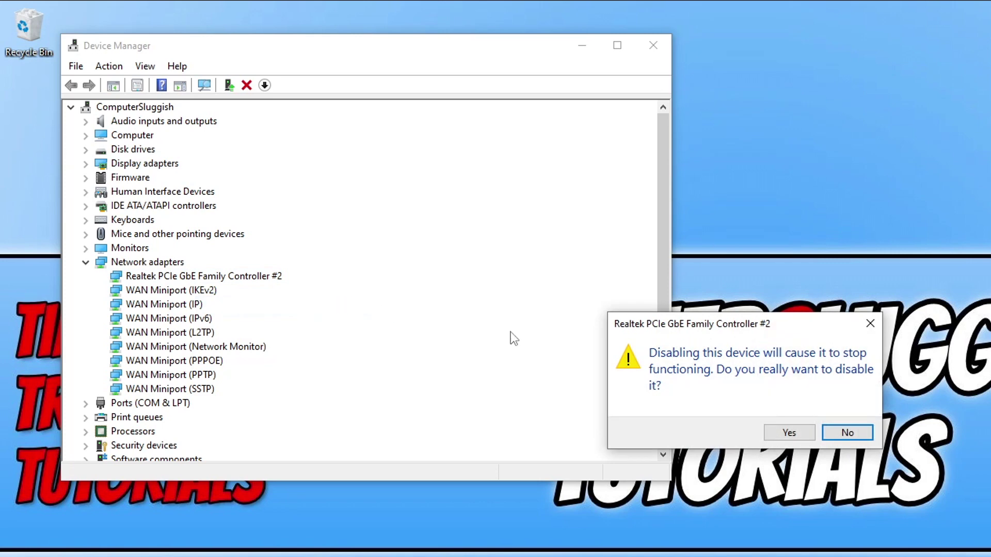
{"action": "left_click", "coordinate": [787, 431]}
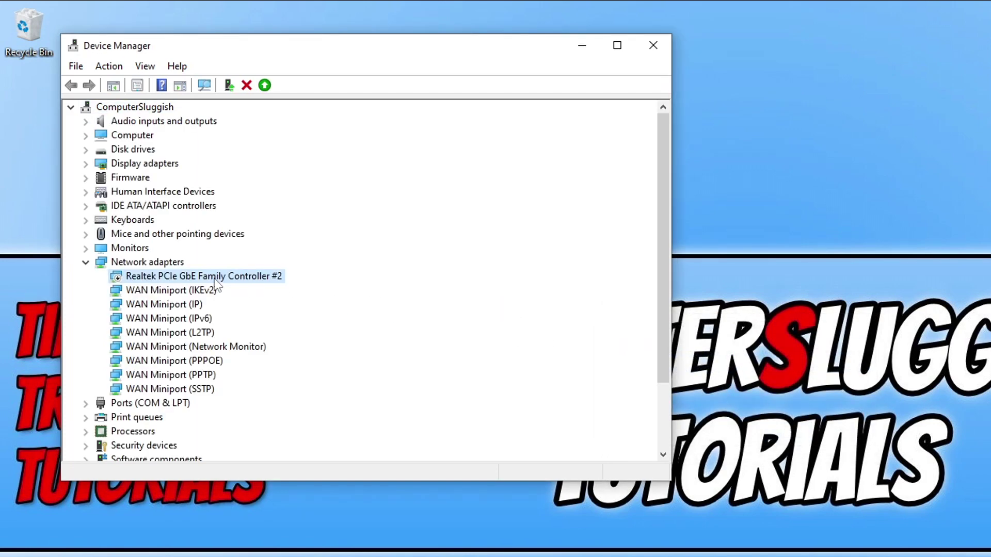
{"action": "right_click", "coordinate": [215, 279]}
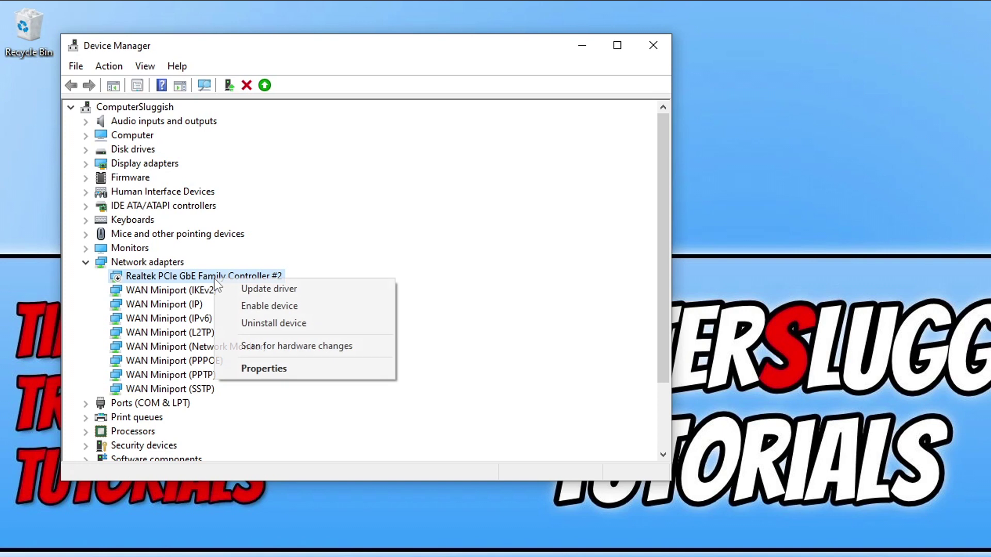
{"action": "left_click", "coordinate": [312, 305]}
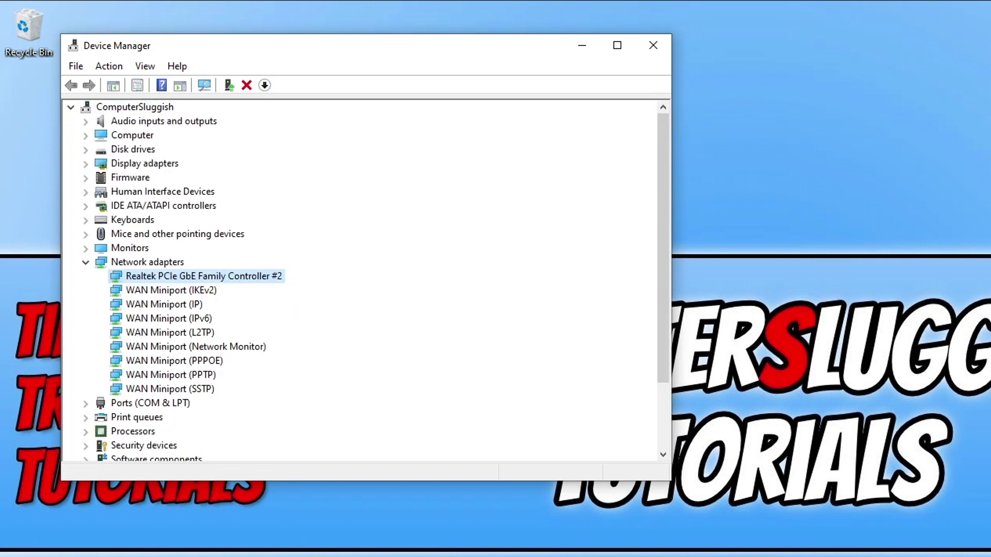